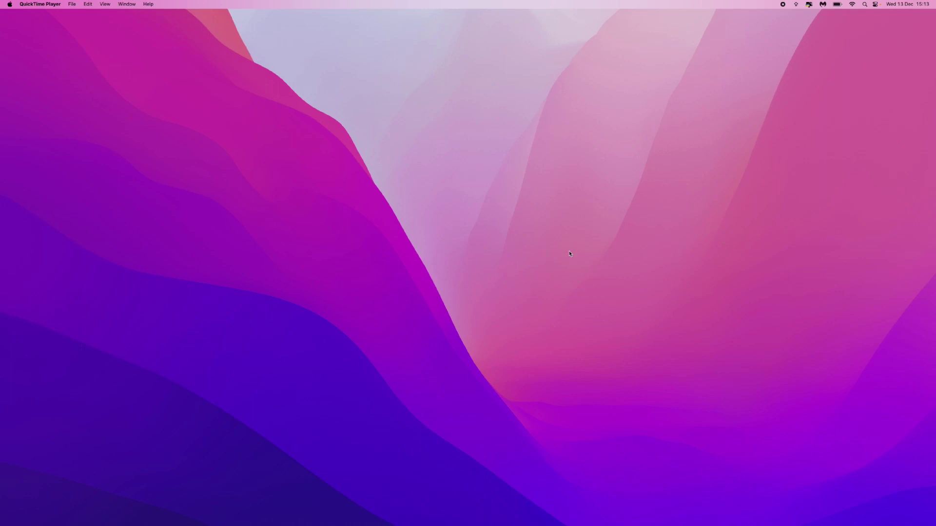
# Bring up Spotlight to search for the Displays settings
pyautogui.press('super+space')
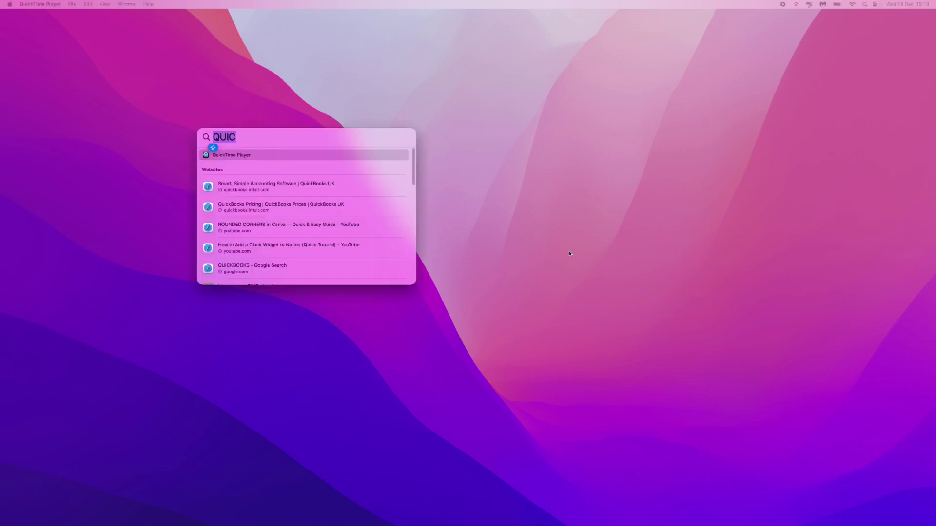
pyautogui.write('DISPLA')
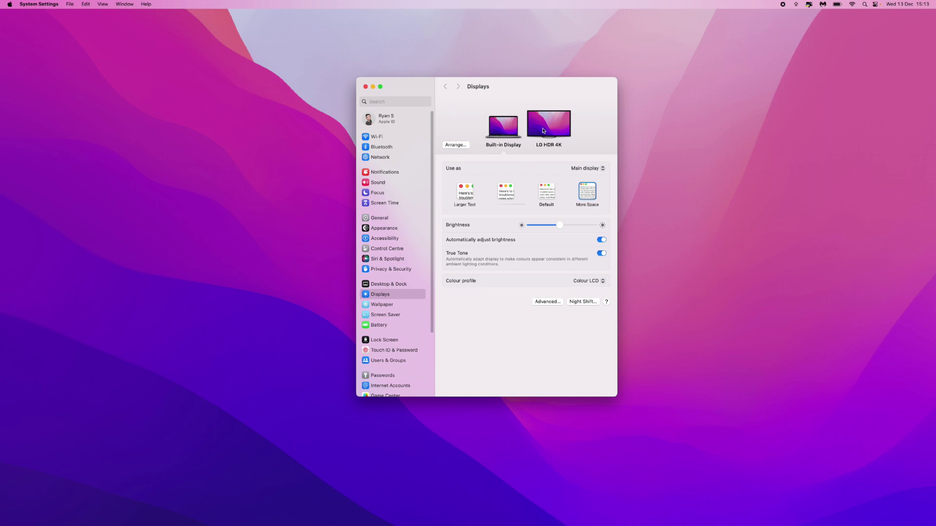
# Select the LG HDR 4K monitor to show its display options
pyautogui.click(544, 131)
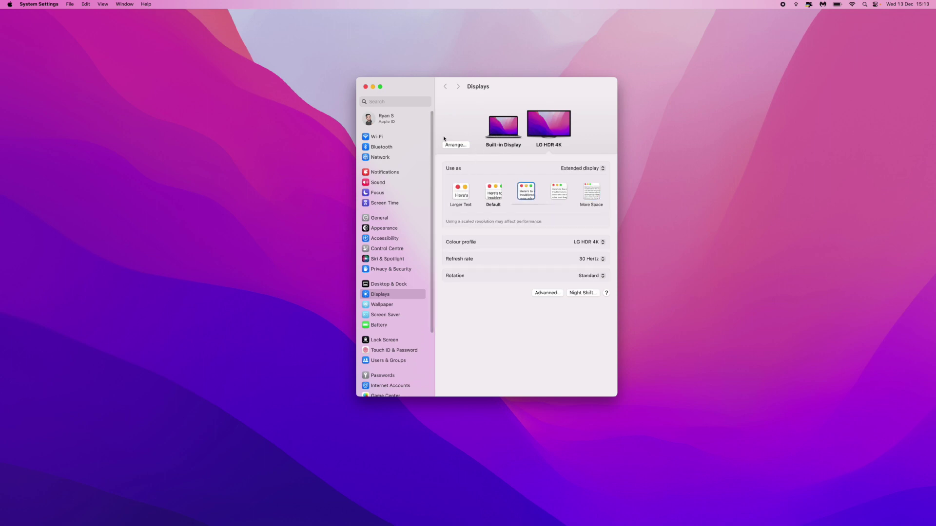